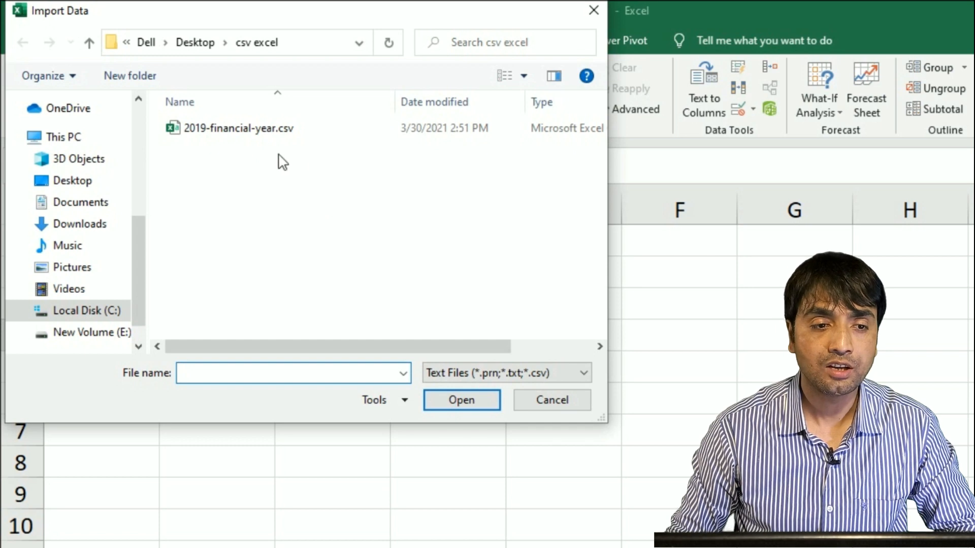
- Import 2019-financial-year.csv from the csv excel folder and open its data for transformation
{"action": "left_click", "coordinate": [217, 133]}
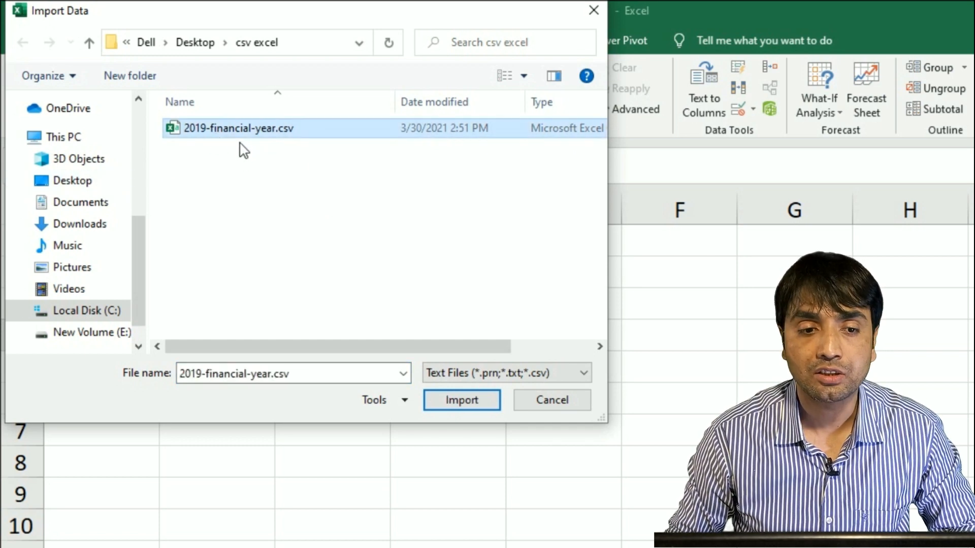
{"action": "left_click", "coordinate": [452, 404]}
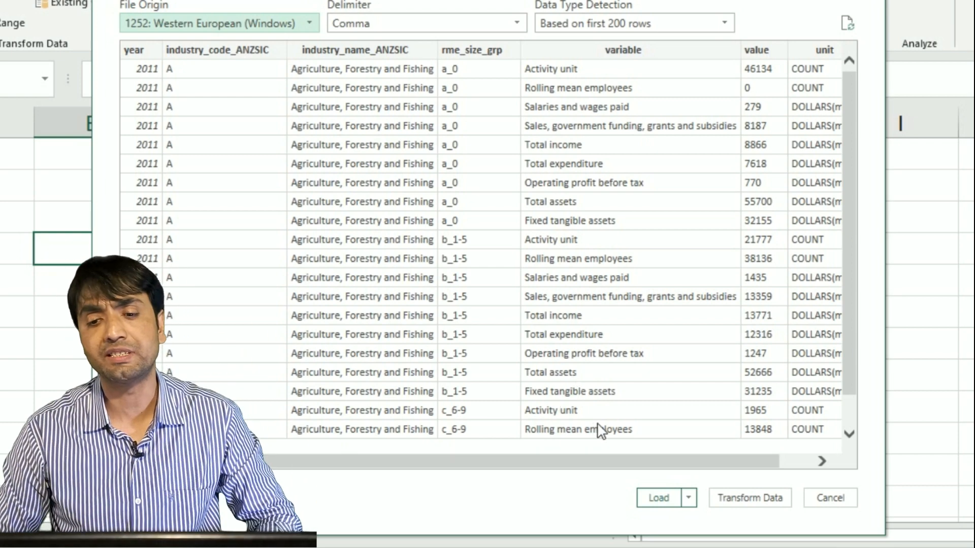
{"action": "left_click", "coordinate": [729, 500]}
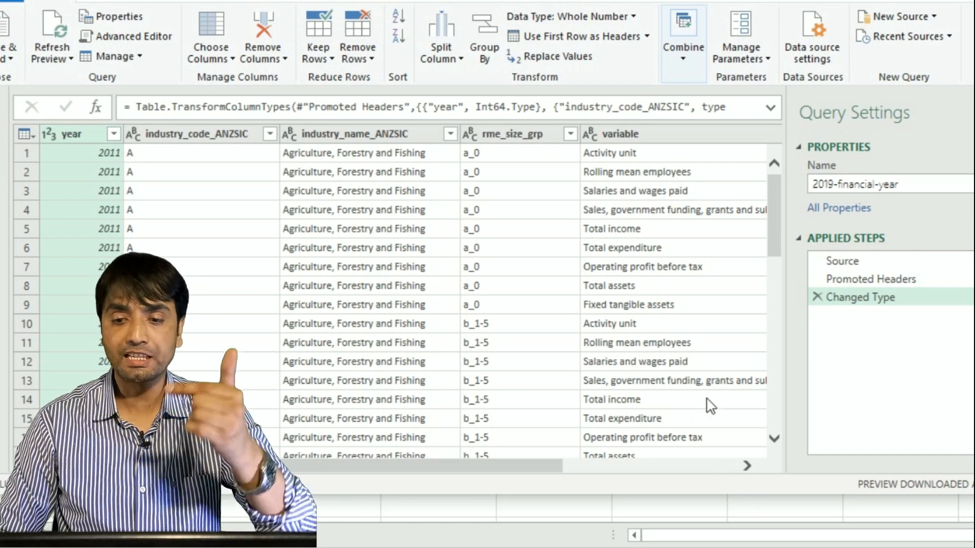
- Review the query's applied steps Source, Promoted Headers and Changed Type
{"action": "left_click", "coordinate": [848, 263]}
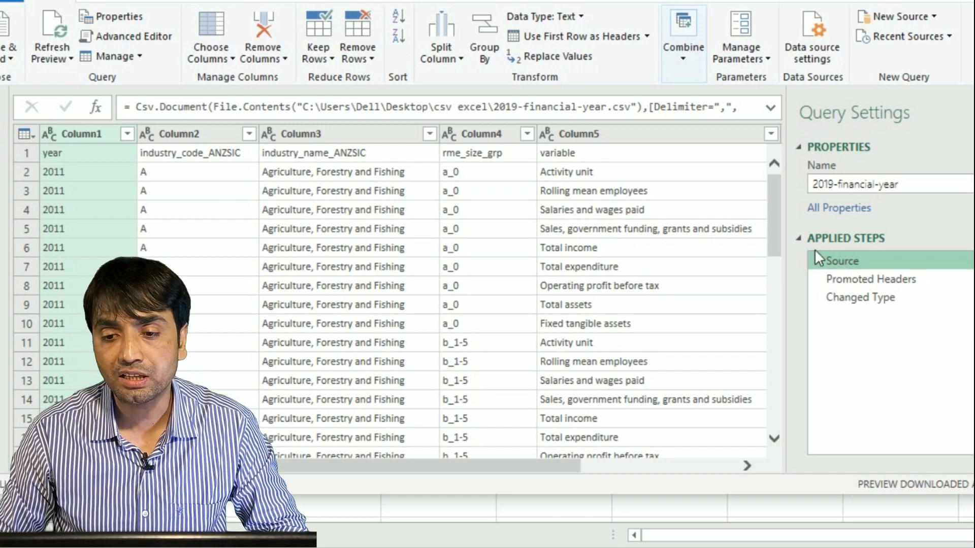
{"action": "left_click", "coordinate": [865, 283]}
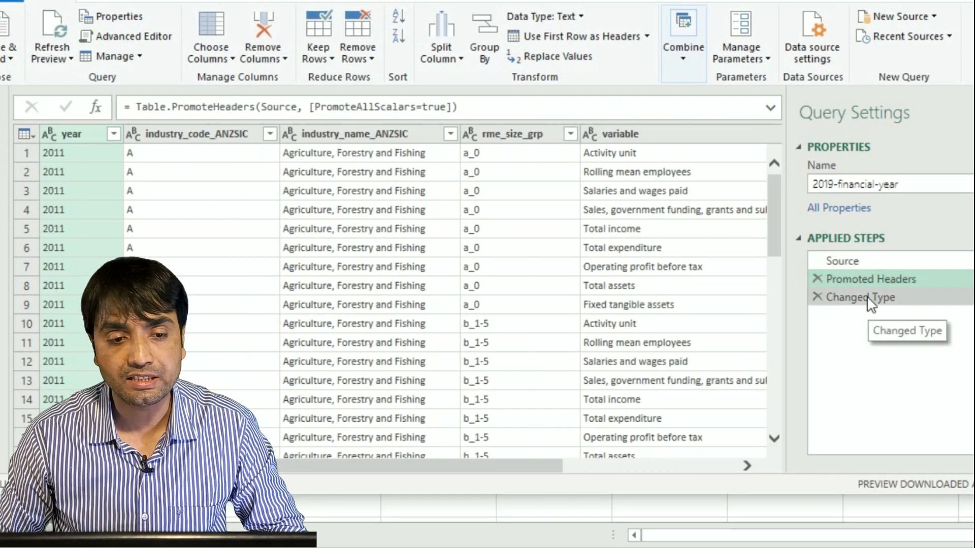
{"action": "key", "text": "Up"}
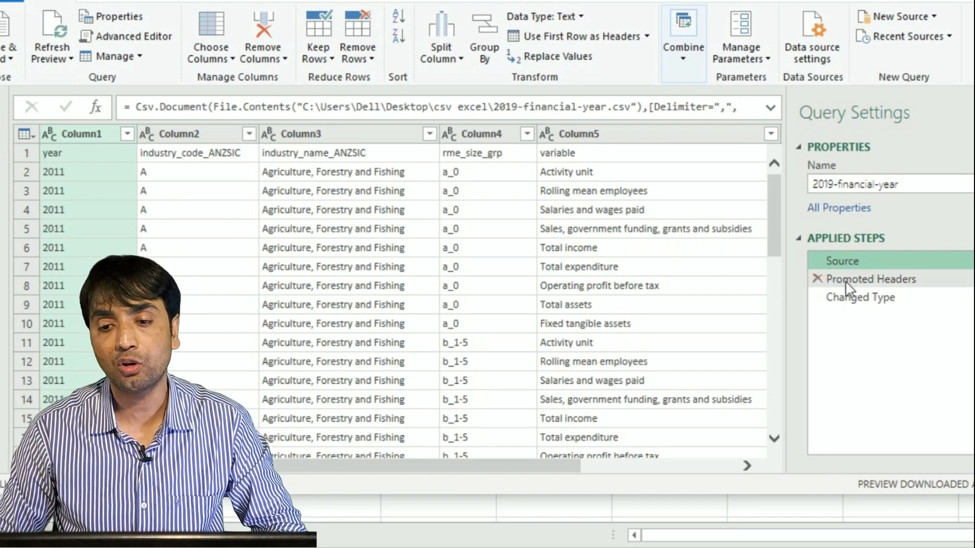
{"action": "left_click", "coordinate": [857, 295]}
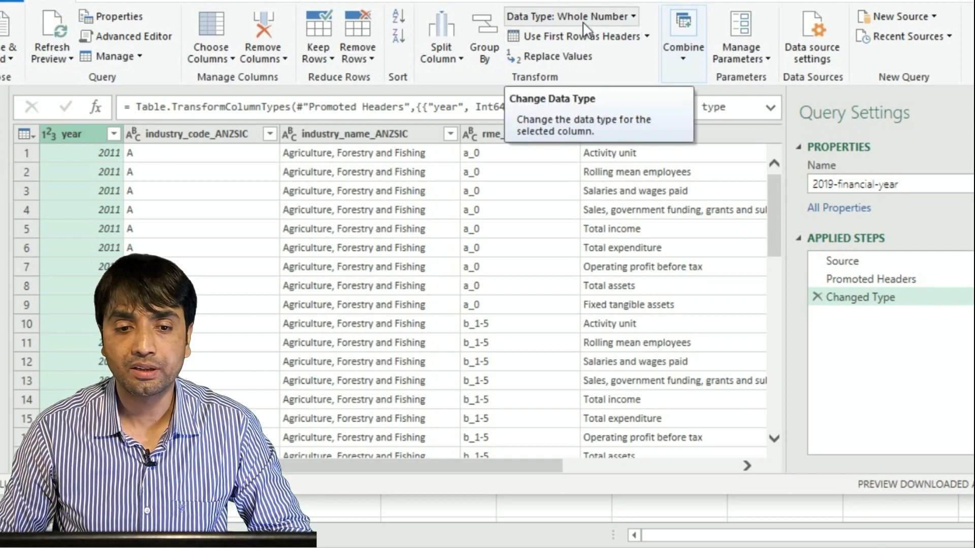
- Change the year column's data type to Date, replacing the current type conversion
{"action": "left_click", "coordinate": [218, 131]}
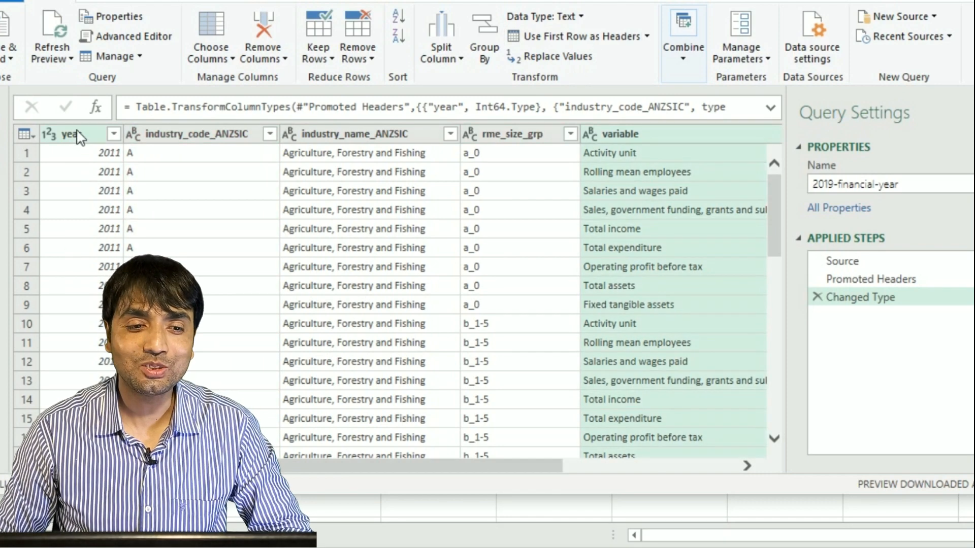
{"action": "left_click", "coordinate": [77, 133]}
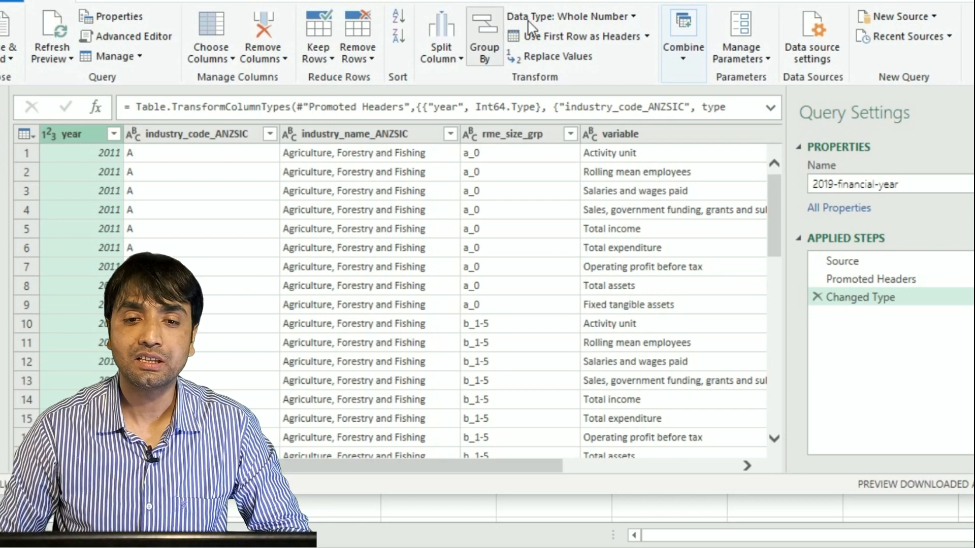
{"action": "left_click", "coordinate": [631, 18]}
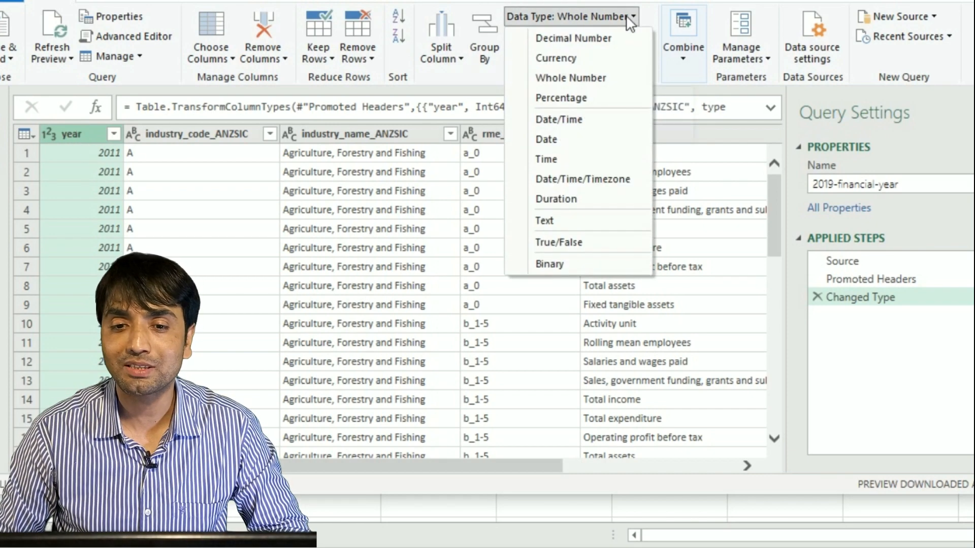
{"action": "left_click", "coordinate": [547, 139]}
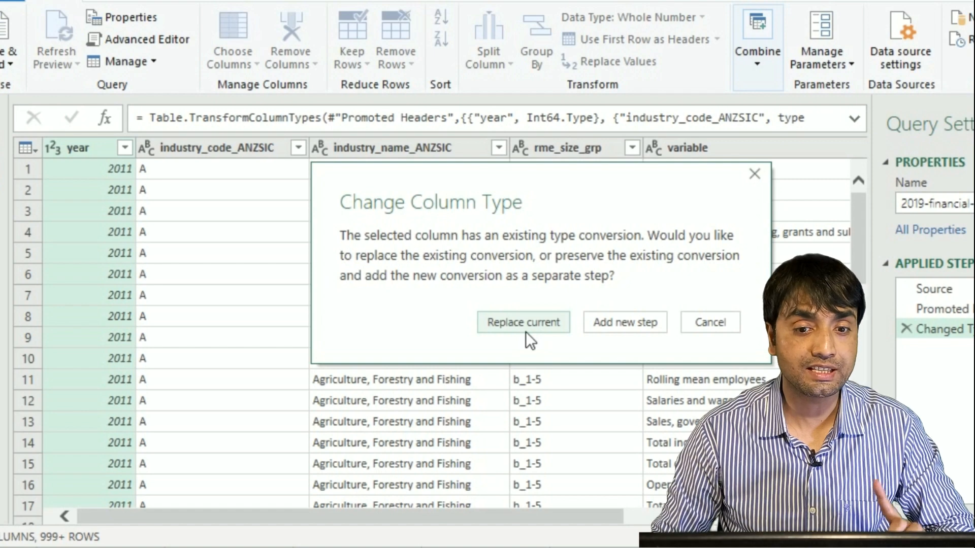
{"action": "left_click", "coordinate": [522, 328]}
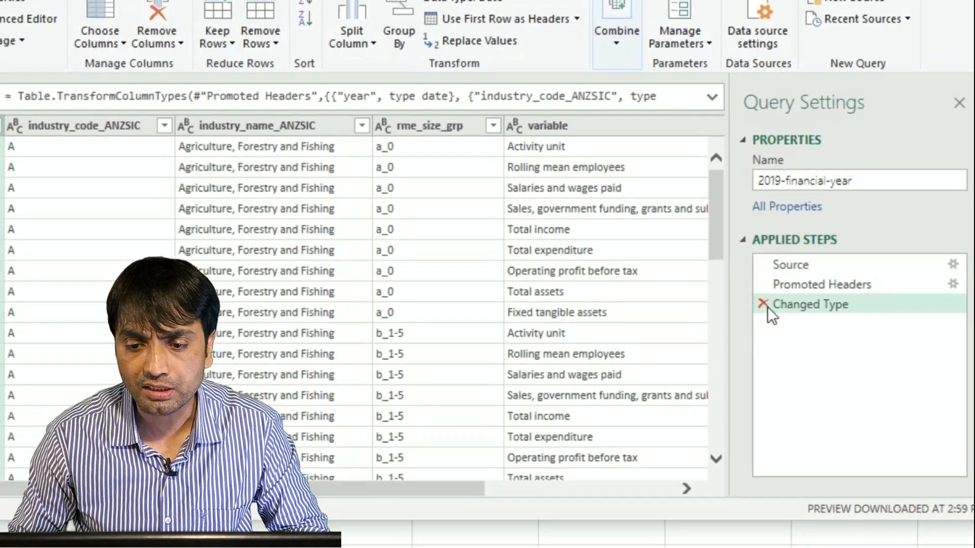
- Delete the Changed Type step from the query, close the editor and load the data into the workbook
{"action": "left_click", "coordinate": [732, 291]}
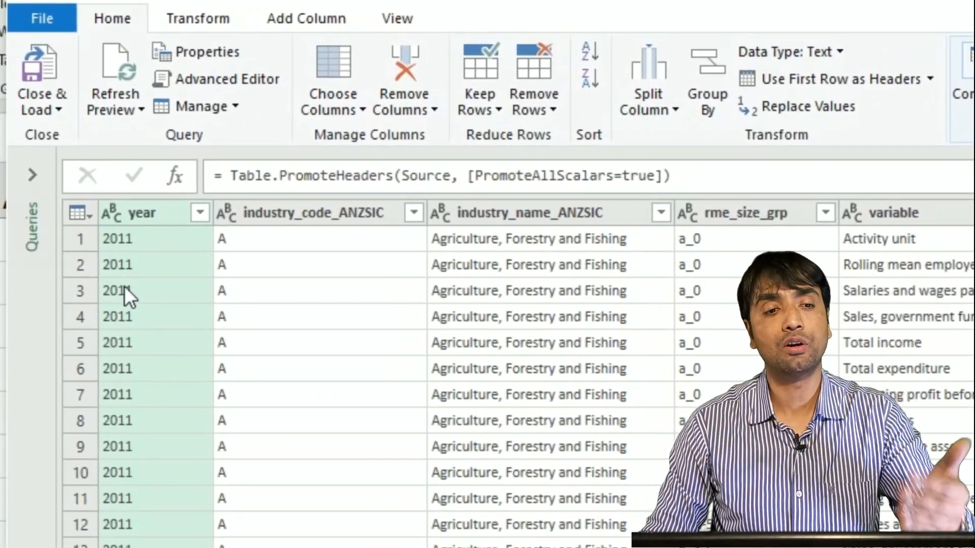
{"action": "left_click", "coordinate": [35, 93]}
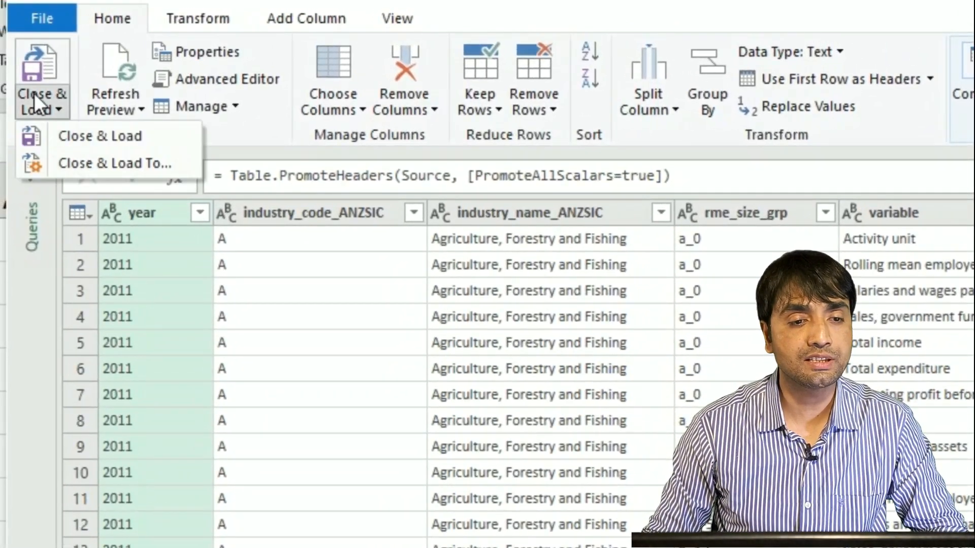
{"action": "left_click", "coordinate": [106, 135]}
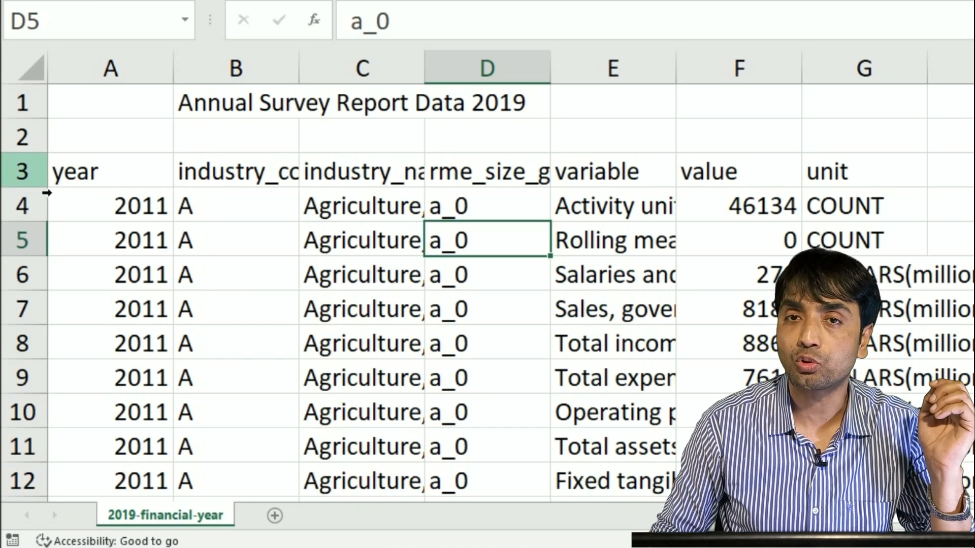
- Import the 2019-financial-year sheet from the workbook 2019-financial-year.xlsx into the blank workbook and open it for transformation
{"action": "left_click", "coordinate": [281, 127]}
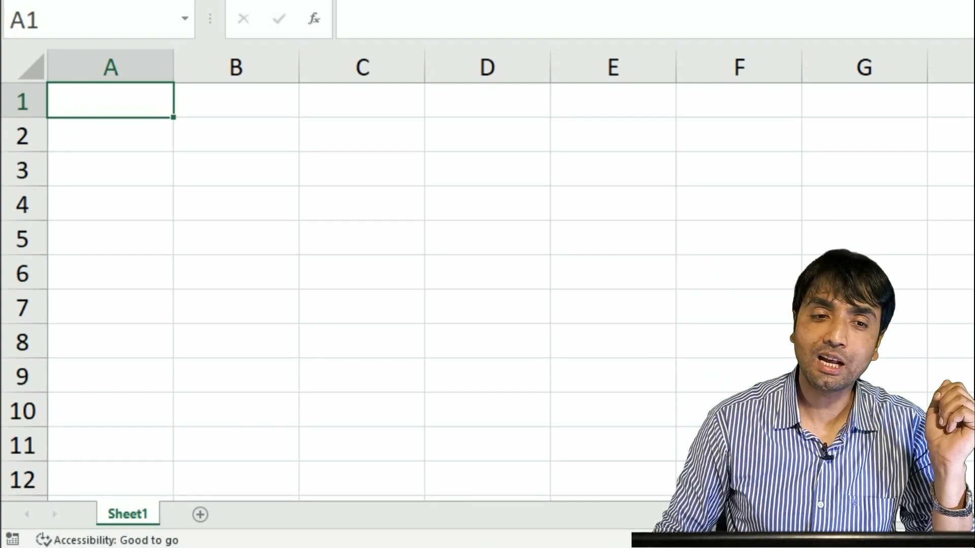
{"action": "left_click", "coordinate": [361, 9]}
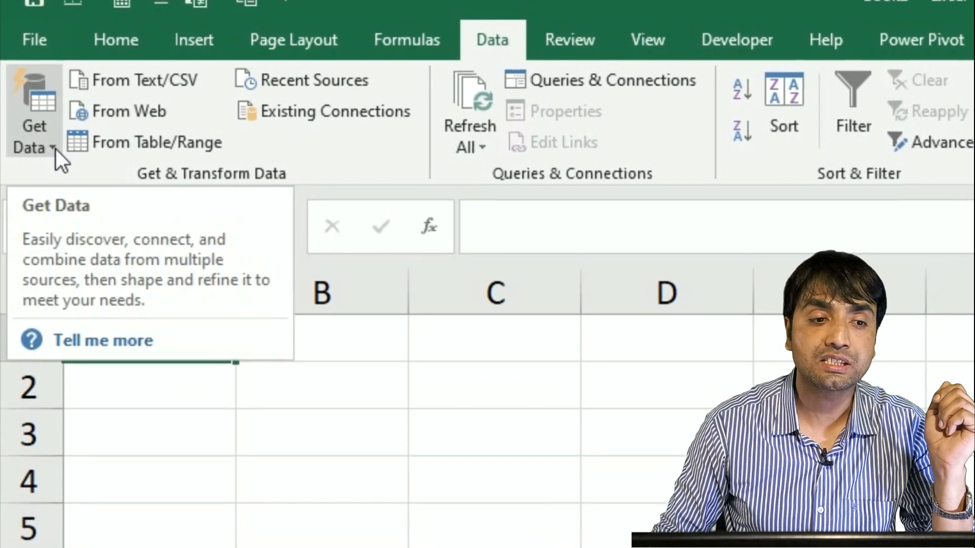
{"action": "left_click", "coordinate": [56, 150]}
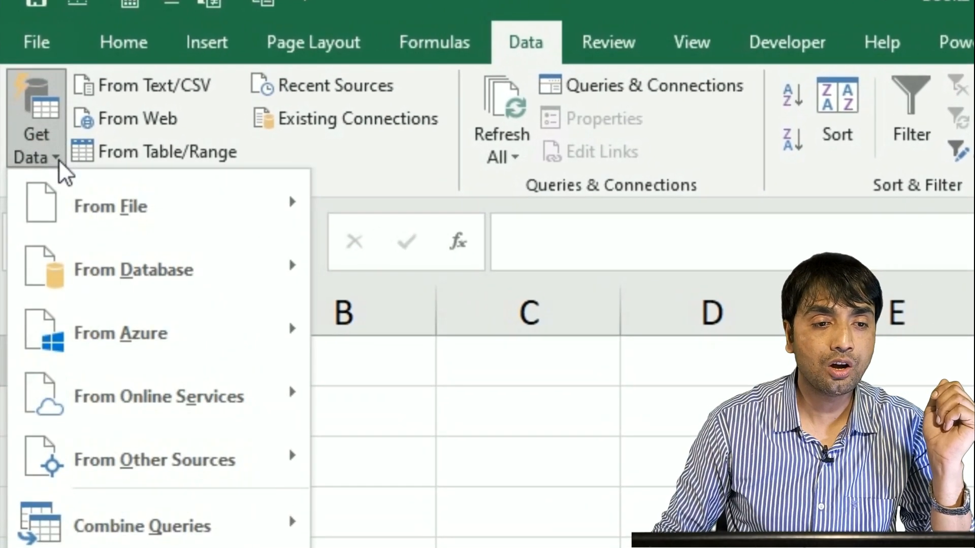
{"action": "mouse_move", "coordinate": [106, 189]}
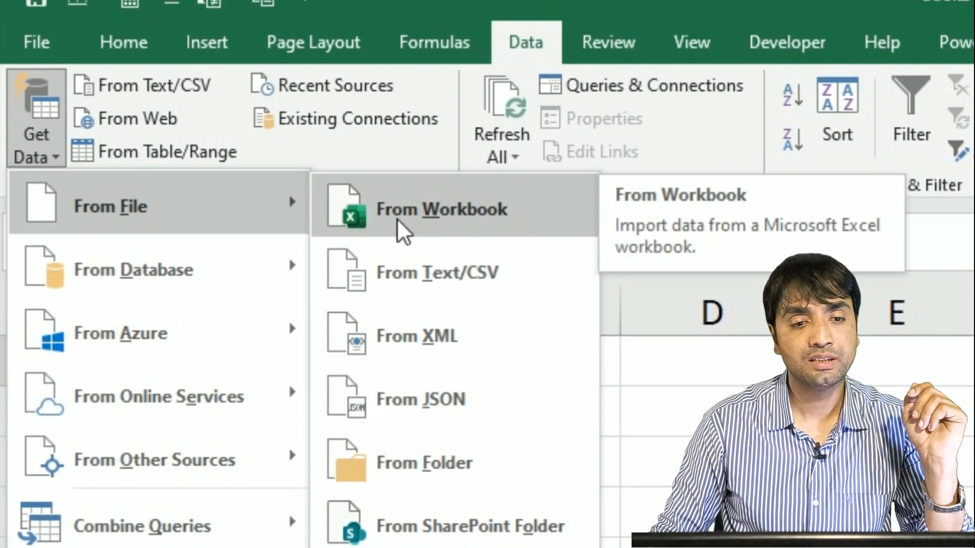
{"action": "left_click", "coordinate": [397, 218]}
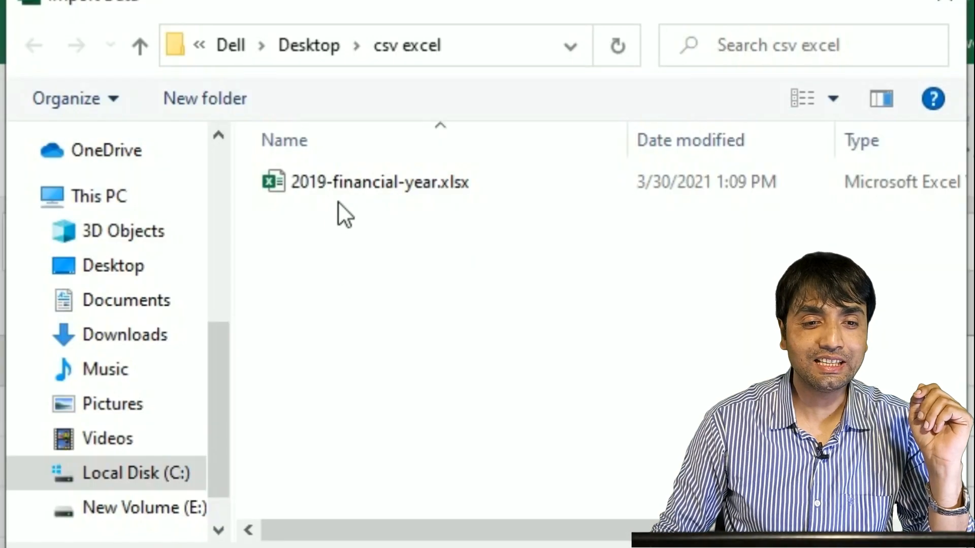
{"action": "left_click", "coordinate": [367, 187]}
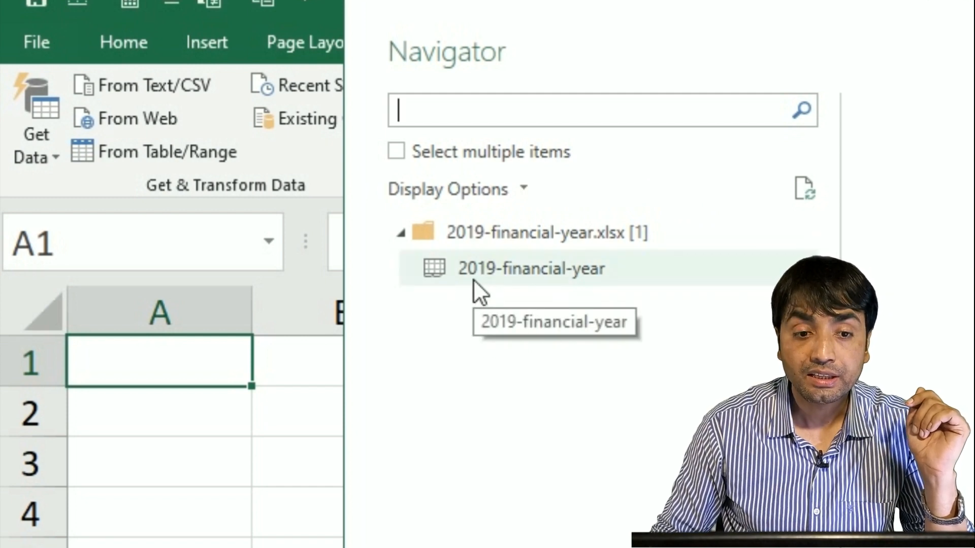
{"action": "left_click", "coordinate": [498, 269]}
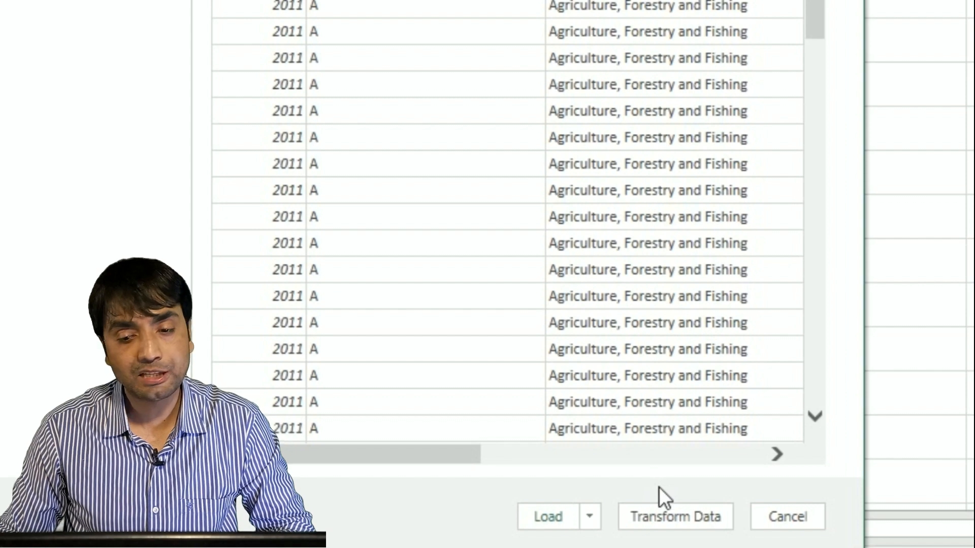
{"action": "left_click", "coordinate": [672, 516]}
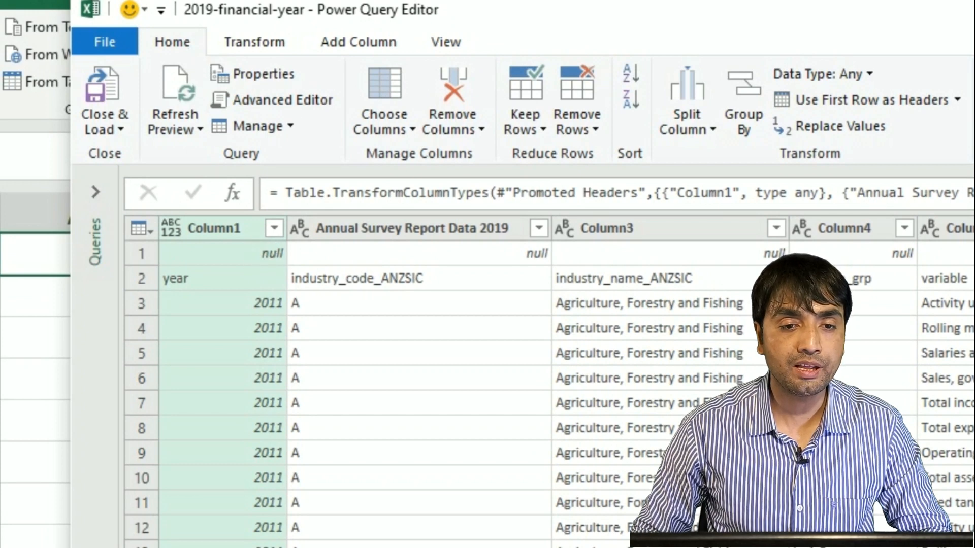
- Remove the top 1 row from the imported survey table
{"action": "left_click", "coordinate": [596, 129]}
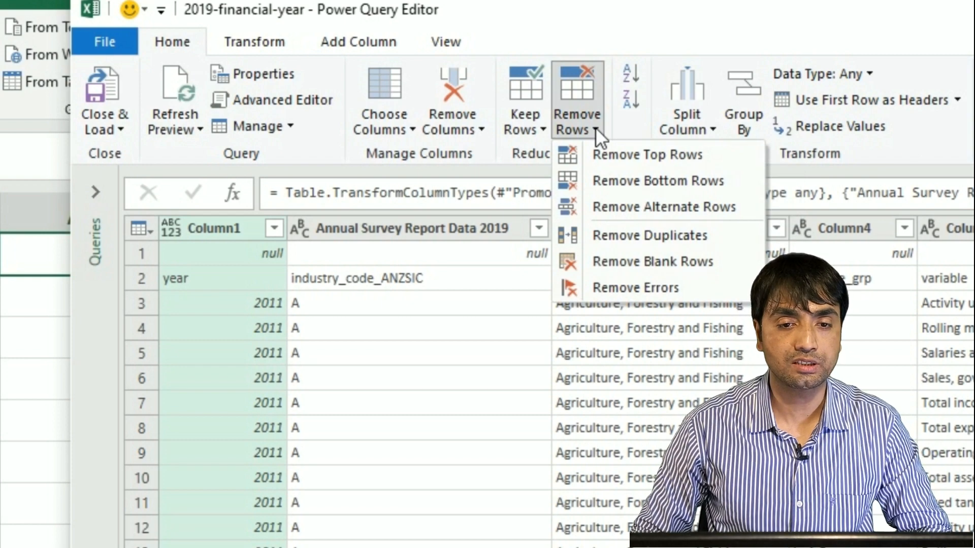
{"action": "left_click", "coordinate": [671, 153]}
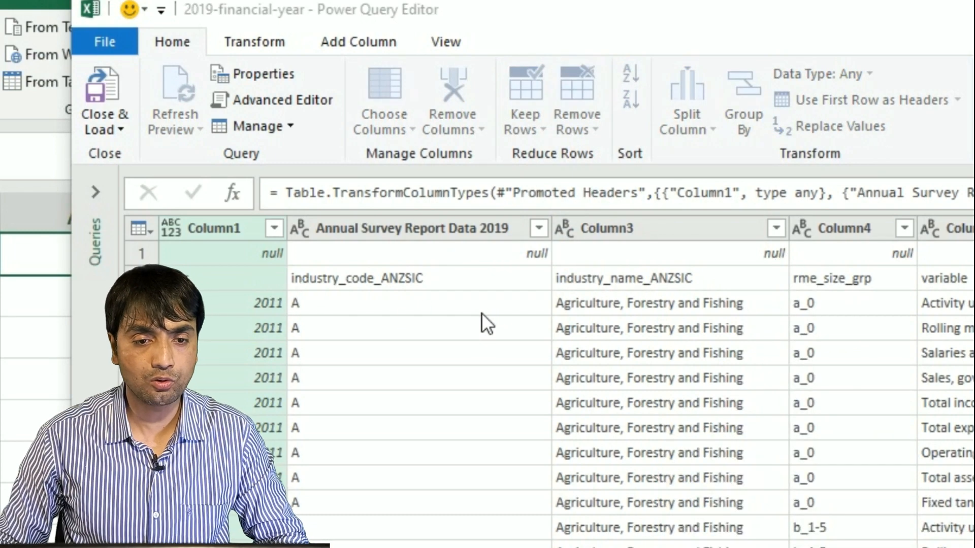
{"action": "type", "text": "1"}
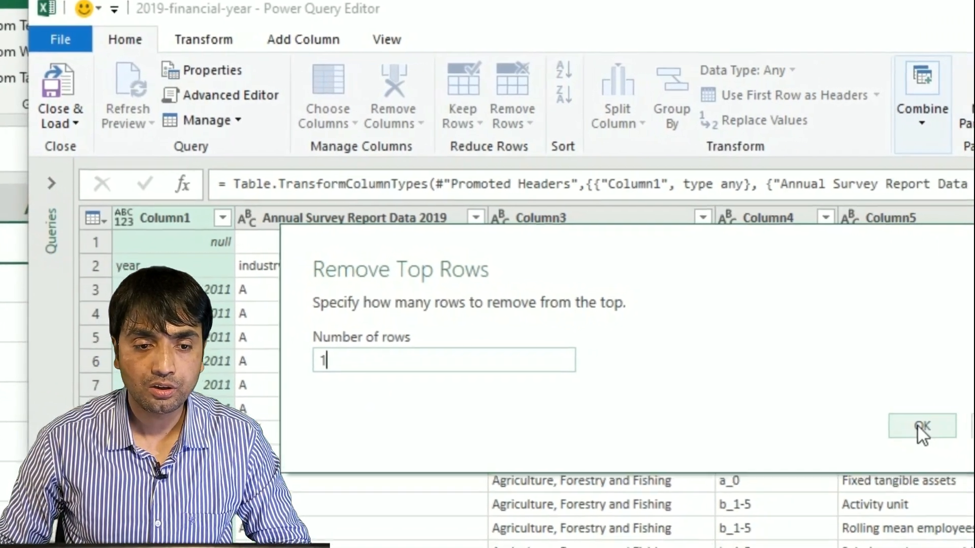
{"action": "left_click", "coordinate": [919, 427]}
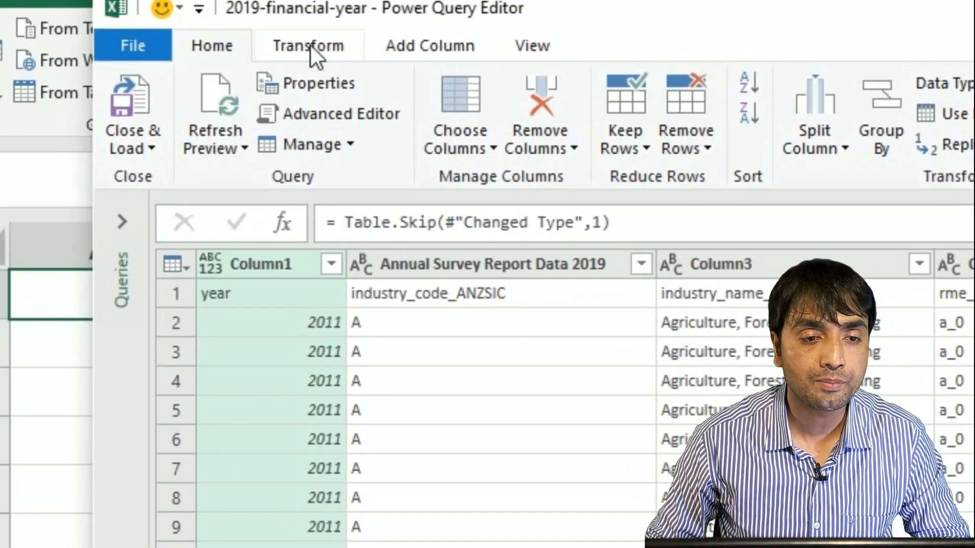
- Promote the table's first row to column headers
{"action": "left_click", "coordinate": [311, 46]}
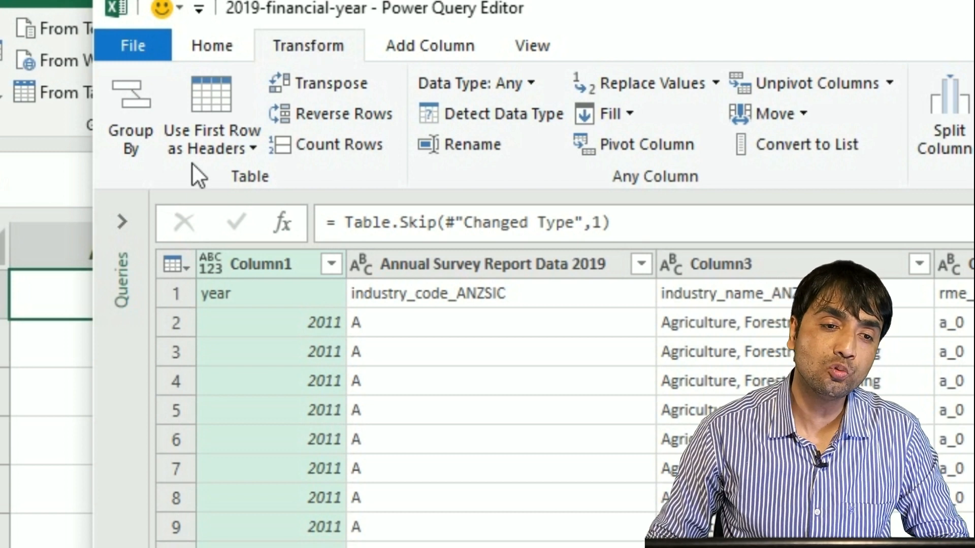
{"action": "left_click", "coordinate": [238, 155]}
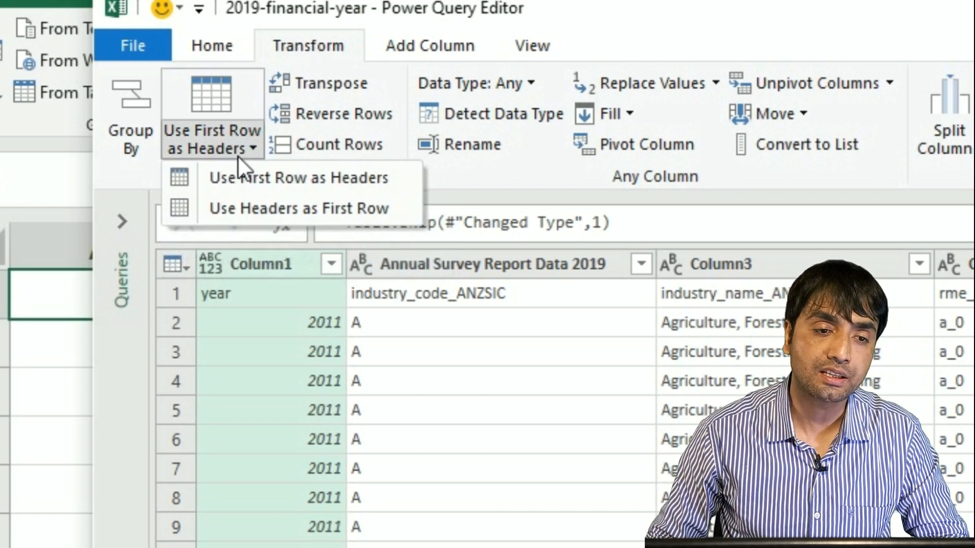
{"action": "left_click", "coordinate": [254, 178]}
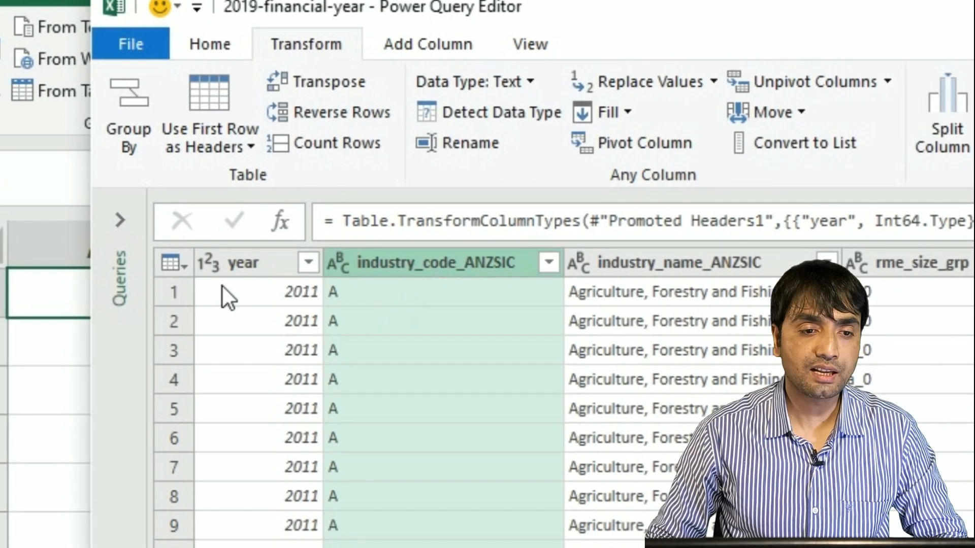
- Check the data types of the year, industry_code_ANZSIC, industry_name_ANZSIC and variable columns
{"action": "left_click", "coordinate": [224, 261]}
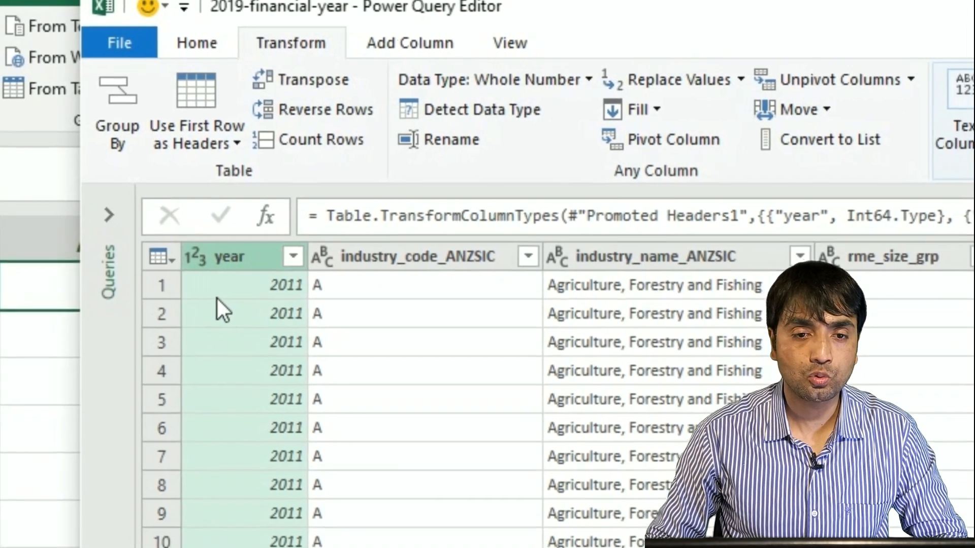
{"action": "left_click", "coordinate": [196, 42]}
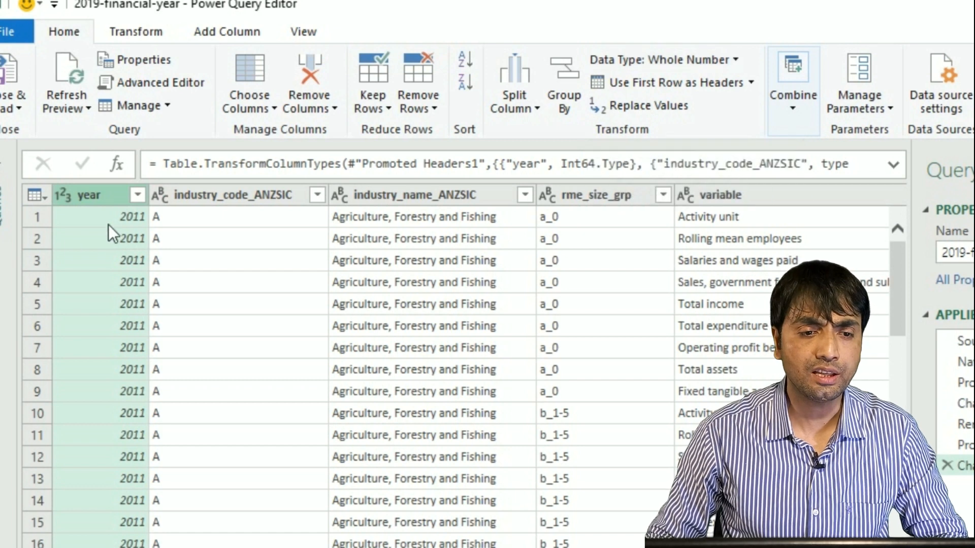
{"action": "left_click", "coordinate": [227, 188]}
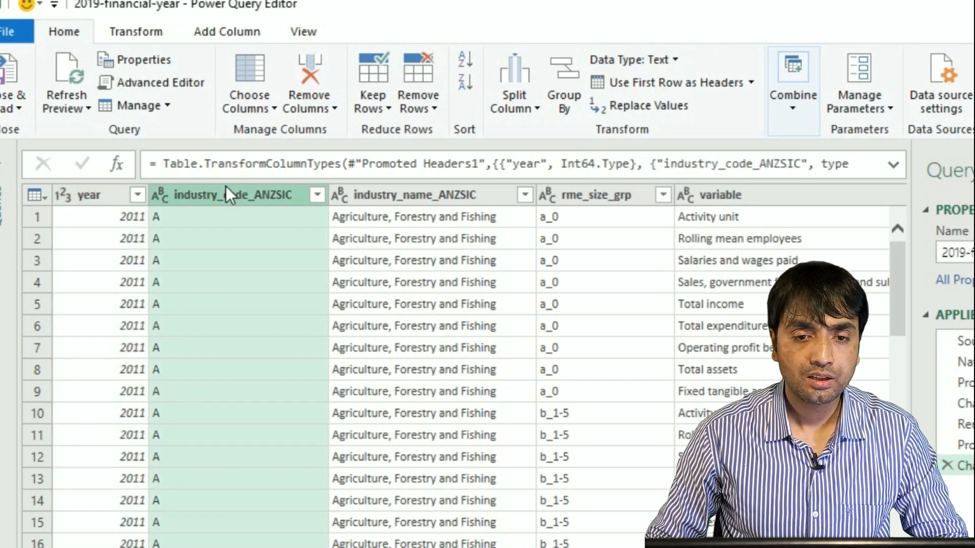
{"action": "left_click", "coordinate": [399, 189]}
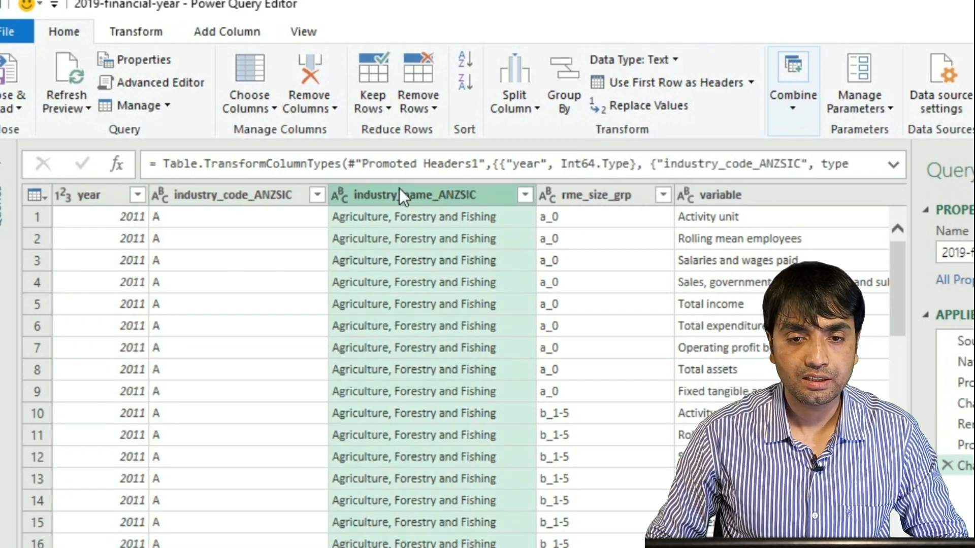
{"action": "left_click", "coordinate": [726, 196]}
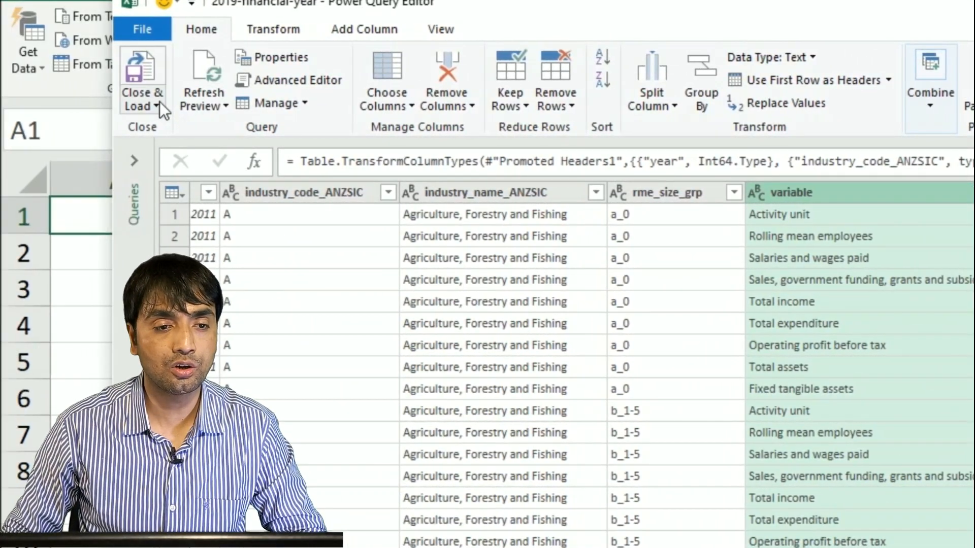
- Close the query editor and load the cleaned 2019-financial-year query into the workbook
{"action": "left_click", "coordinate": [160, 101]}
{"action": "left_click", "coordinate": [181, 132]}
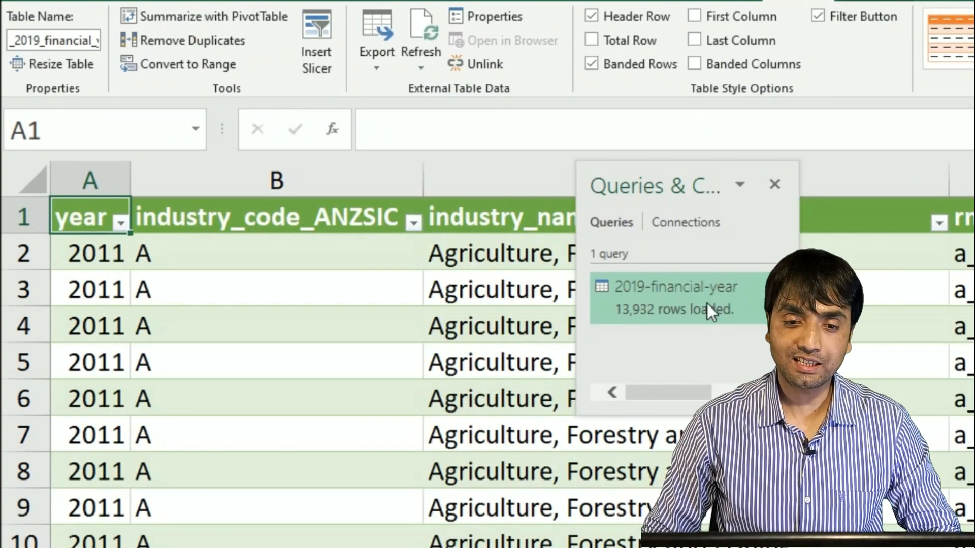
- Reopen the 2019-financial-year query and examine its Source step and that step's file settings
{"action": "left_click", "coordinate": [721, 310]}
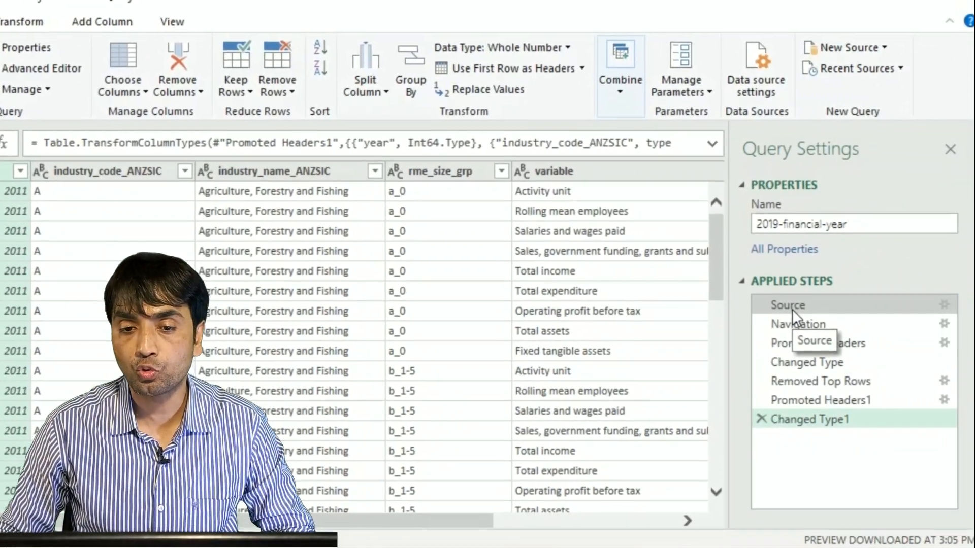
{"action": "left_click", "coordinate": [792, 305]}
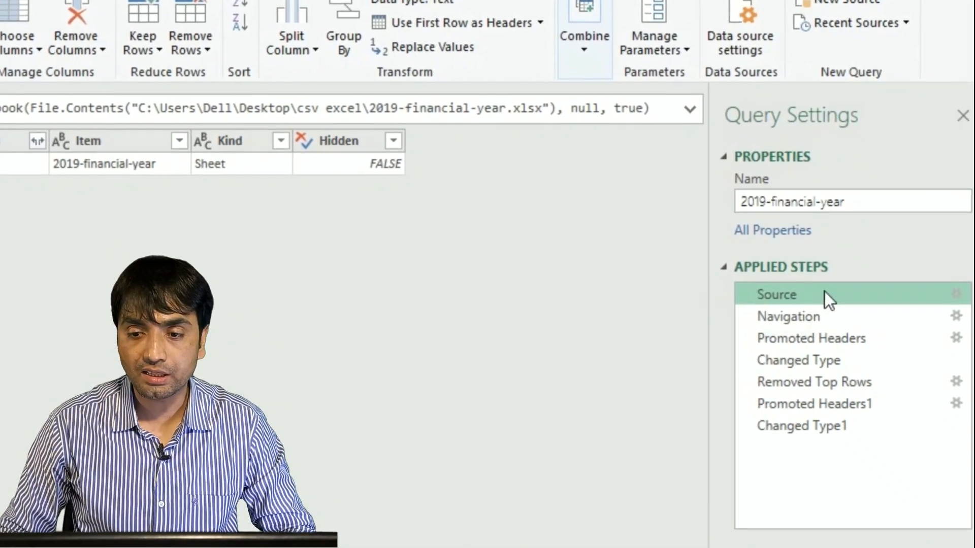
{"action": "left_click", "coordinate": [963, 292]}
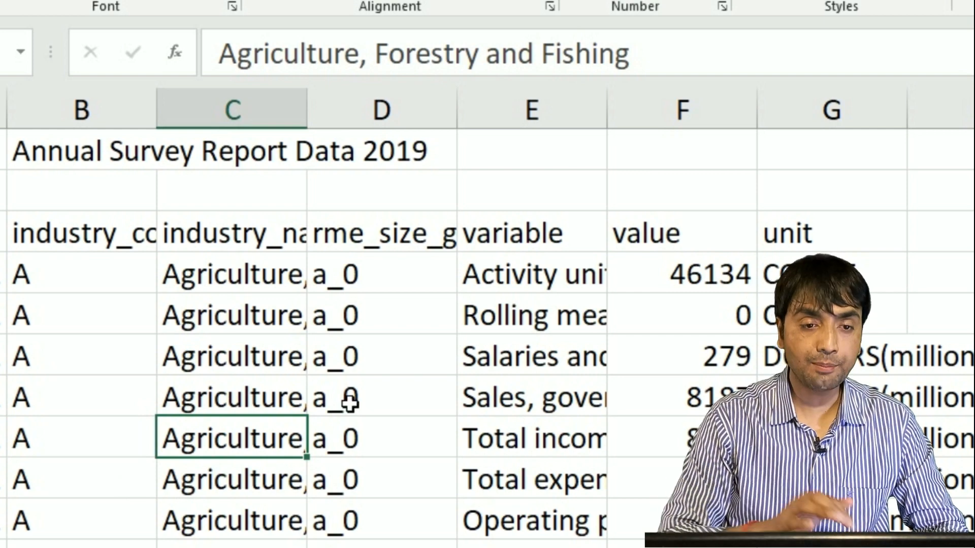
- In the source workbook, convert the survey data range A3:G13935 into a table with headers
{"action": "key", "text": "ctrl+t"}
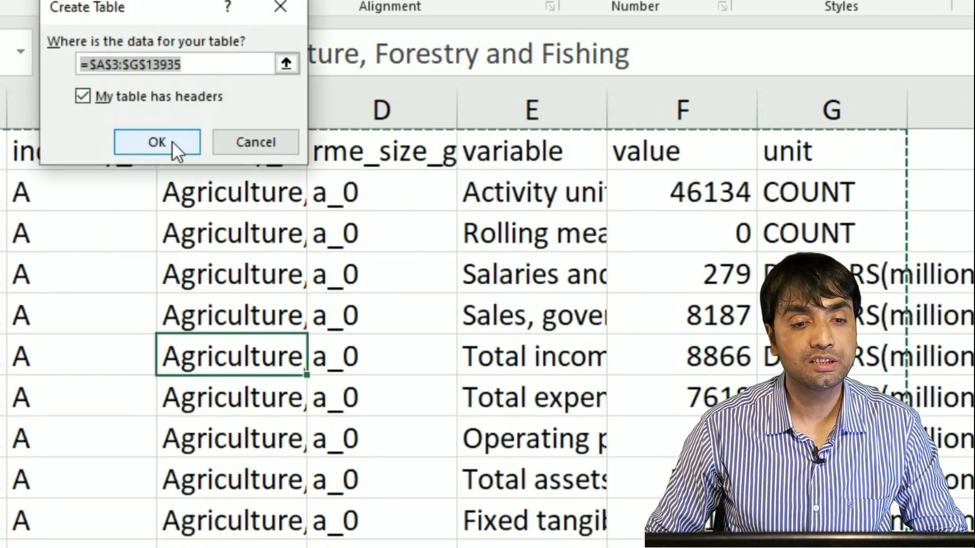
{"action": "left_click", "coordinate": [157, 142]}
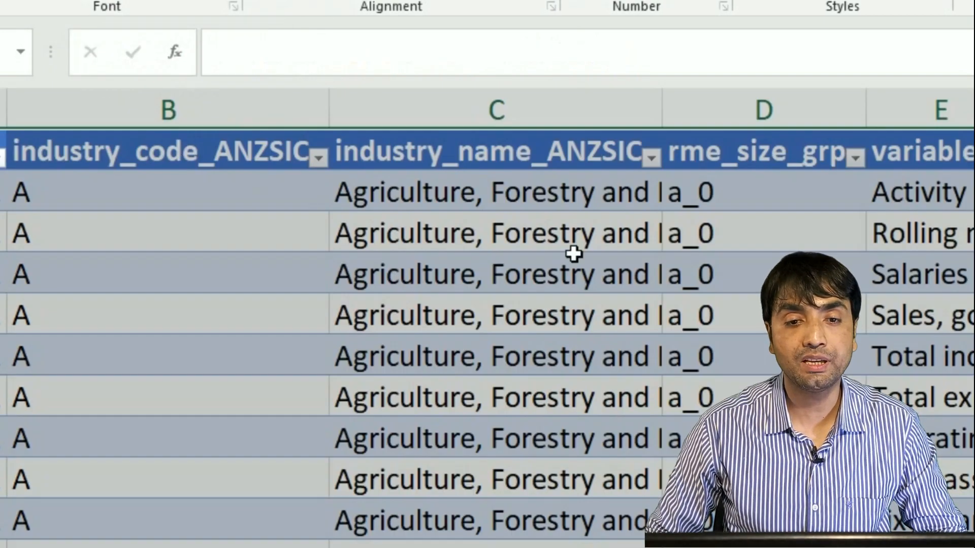
{"action": "left_click", "coordinate": [425, 270]}
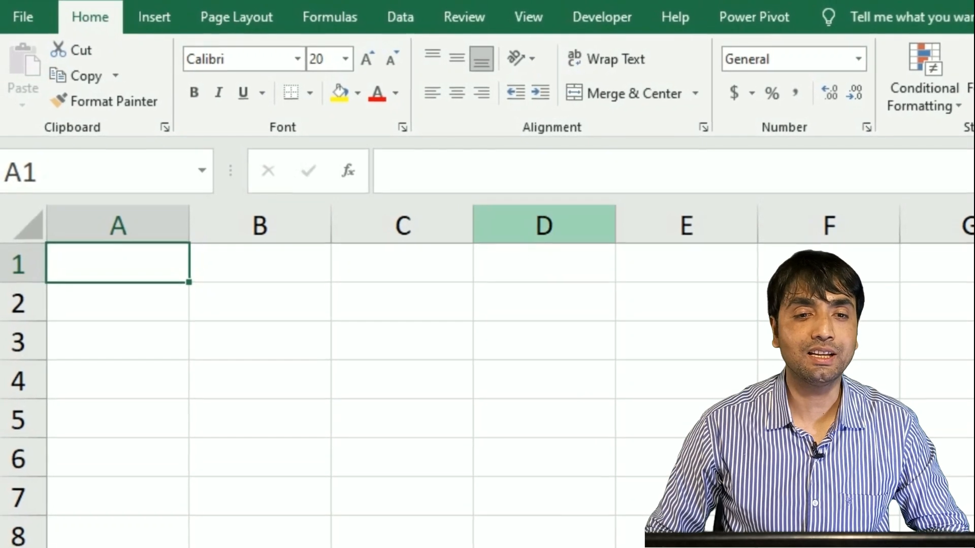
- In a blank workbook, start a data import from the Excel workbook 2019-financial-year.xlsx
{"action": "left_click", "coordinate": [406, 18]}
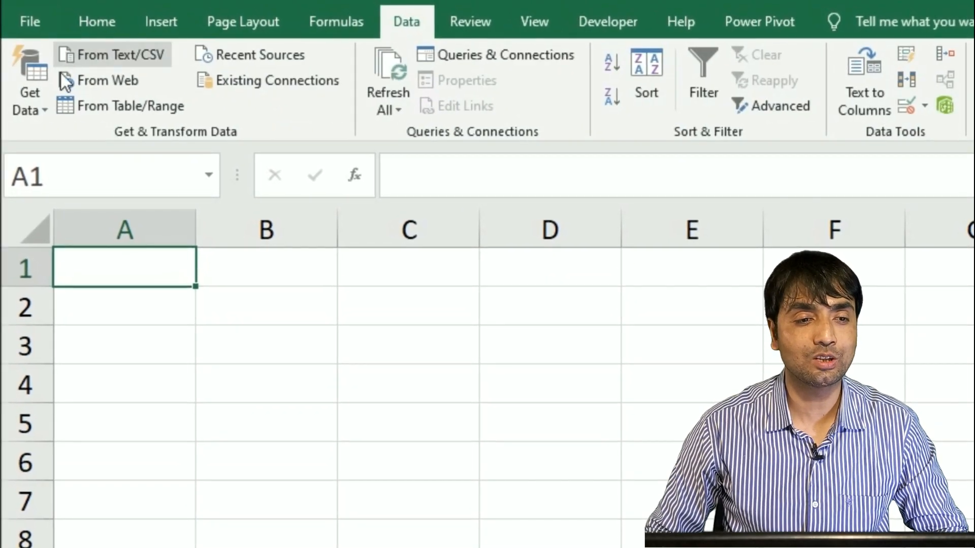
{"action": "left_click", "coordinate": [48, 103]}
{"action": "mouse_move", "coordinate": [79, 148]}
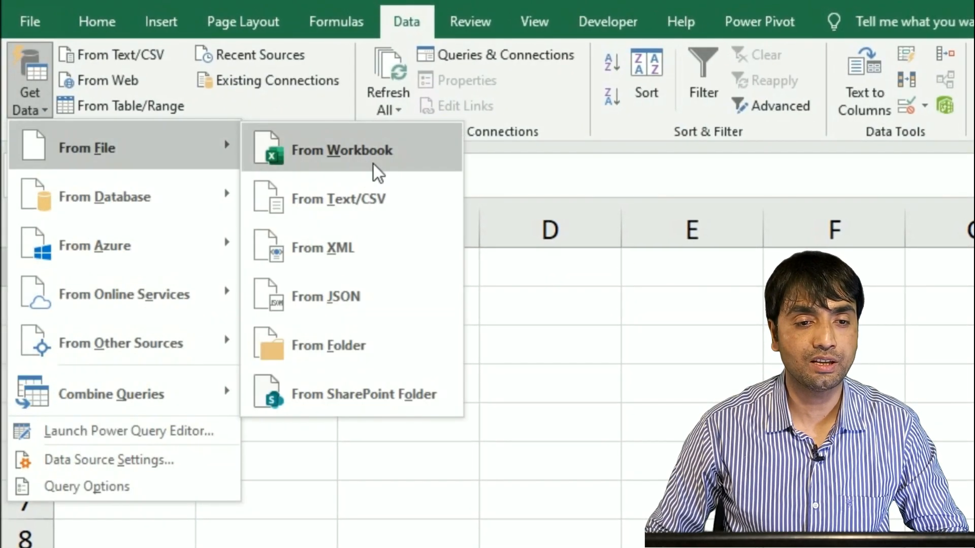
{"action": "left_click", "coordinate": [373, 164]}
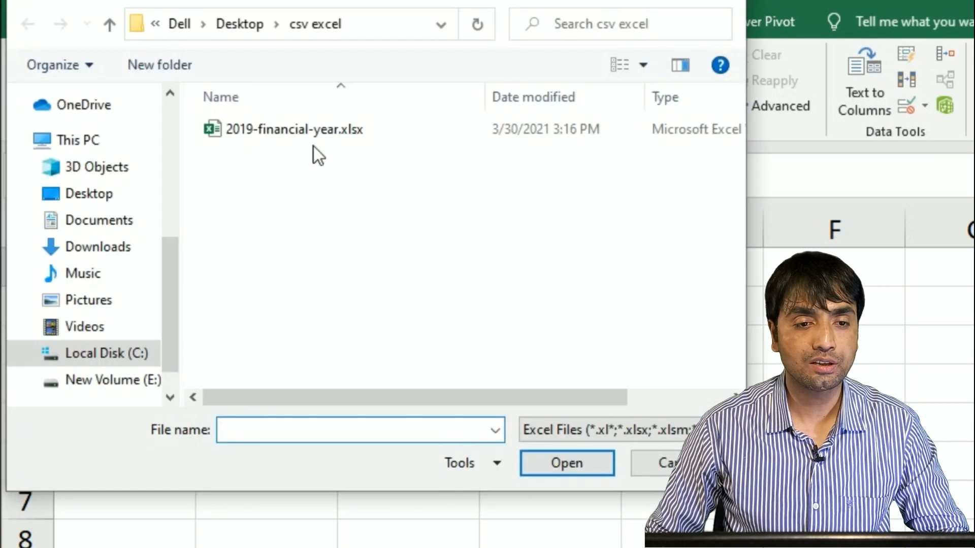
{"action": "left_click", "coordinate": [303, 133]}
{"action": "left_click", "coordinate": [551, 463]}
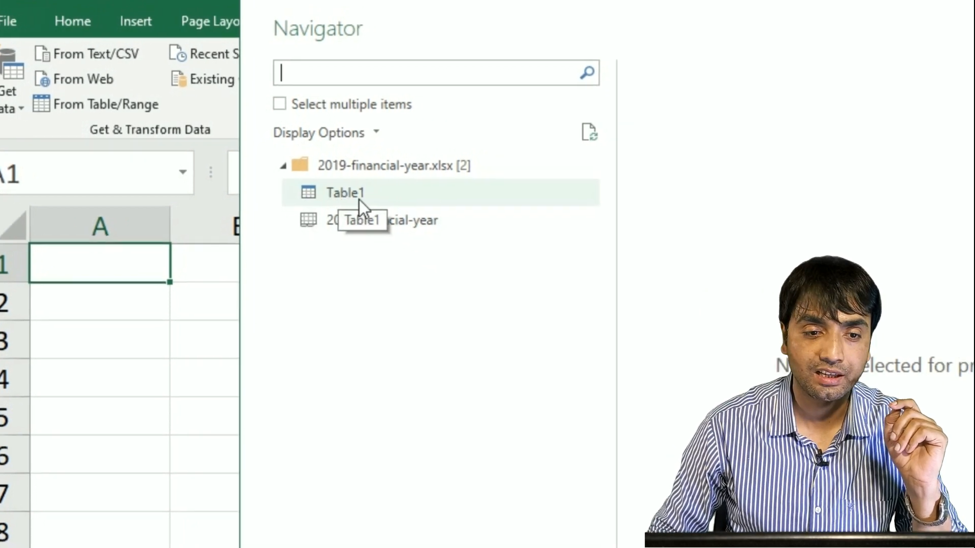
- Compare the previews of the 2019-financial-year sheet and Table1, and open Table1 for transformation
{"action": "left_click", "coordinate": [355, 224]}
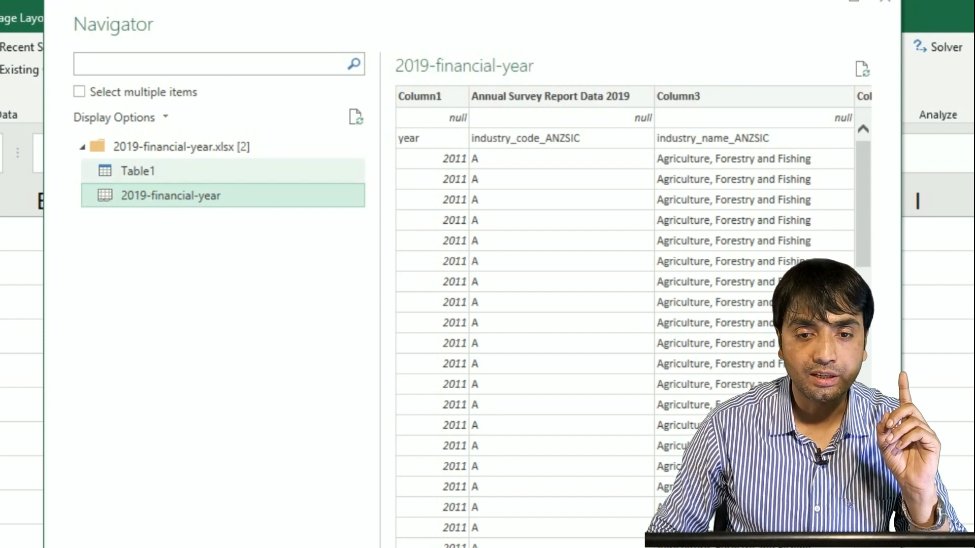
{"action": "left_click", "coordinate": [140, 179]}
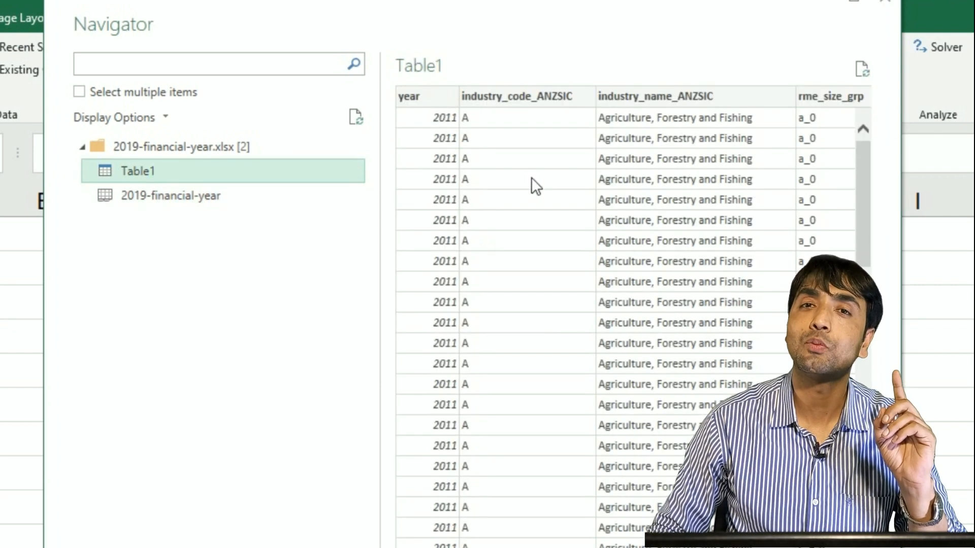
{"action": "left_click", "coordinate": [230, 192]}
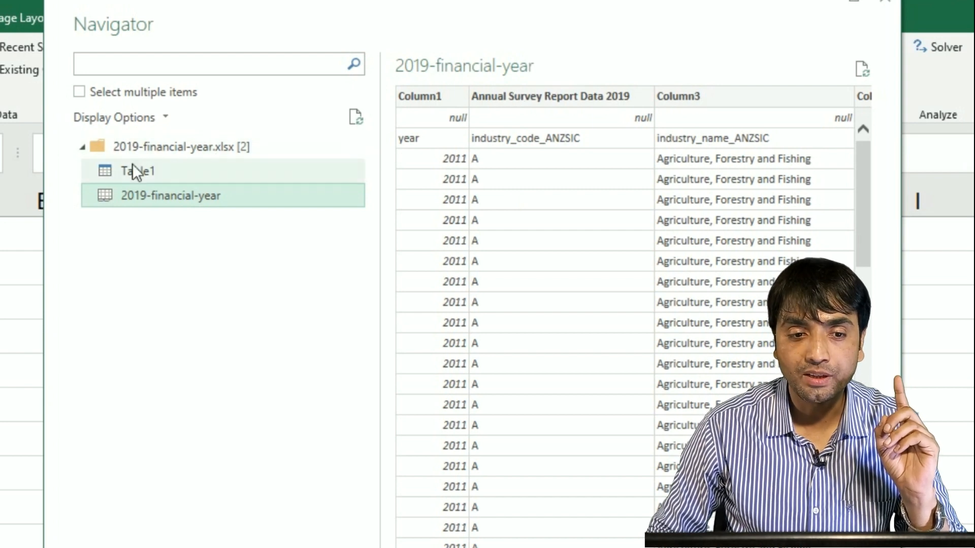
{"action": "left_click", "coordinate": [147, 177]}
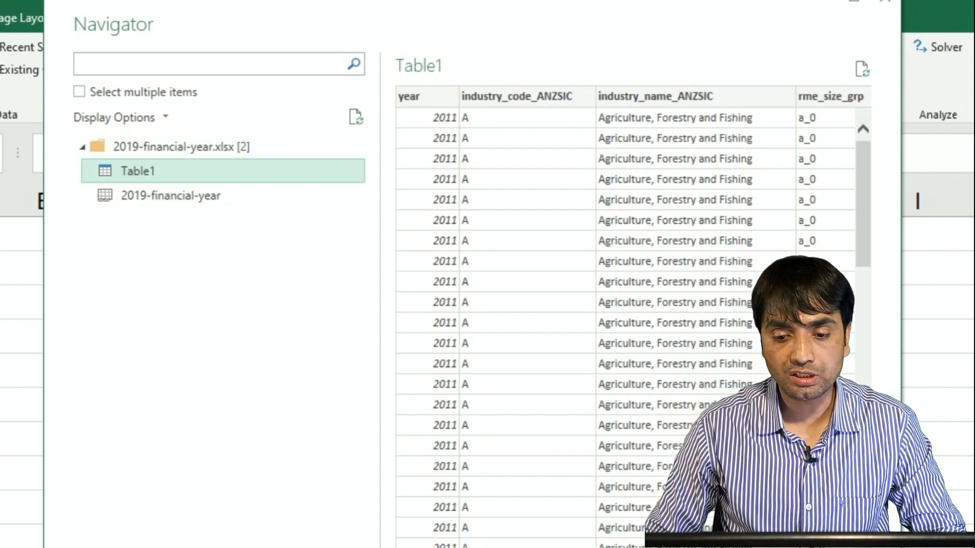
{"action": "left_click", "coordinate": [752, 544]}
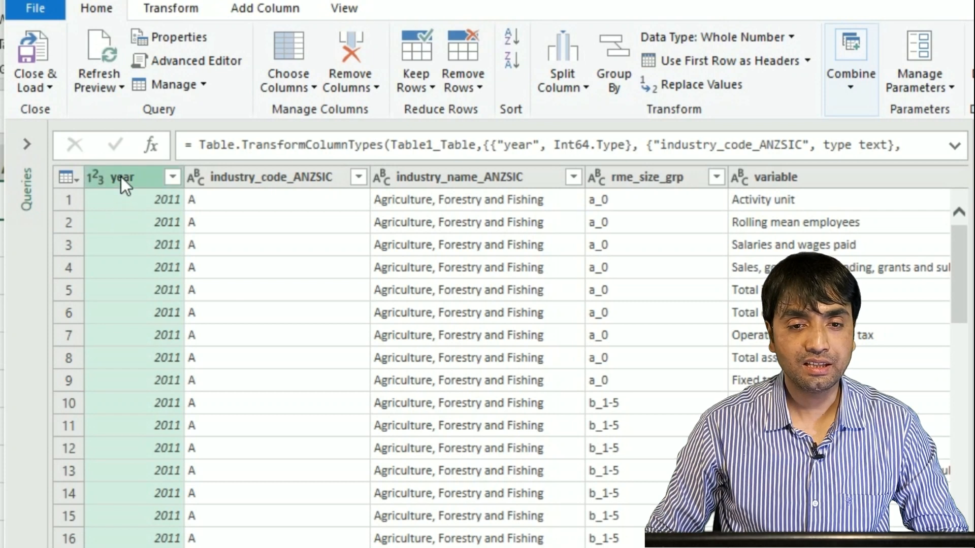
- Check the data types of the industry_code_ANZSIC, industry_name_ANZSIC, rme_size_grp and variable columns in the Table1 query
{"action": "left_click", "coordinate": [258, 179]}
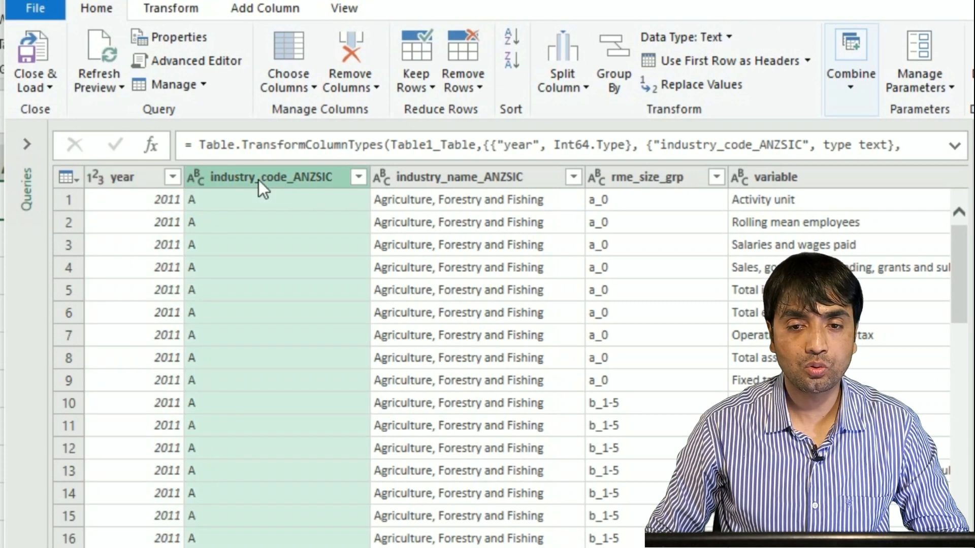
{"action": "left_click", "coordinate": [526, 186]}
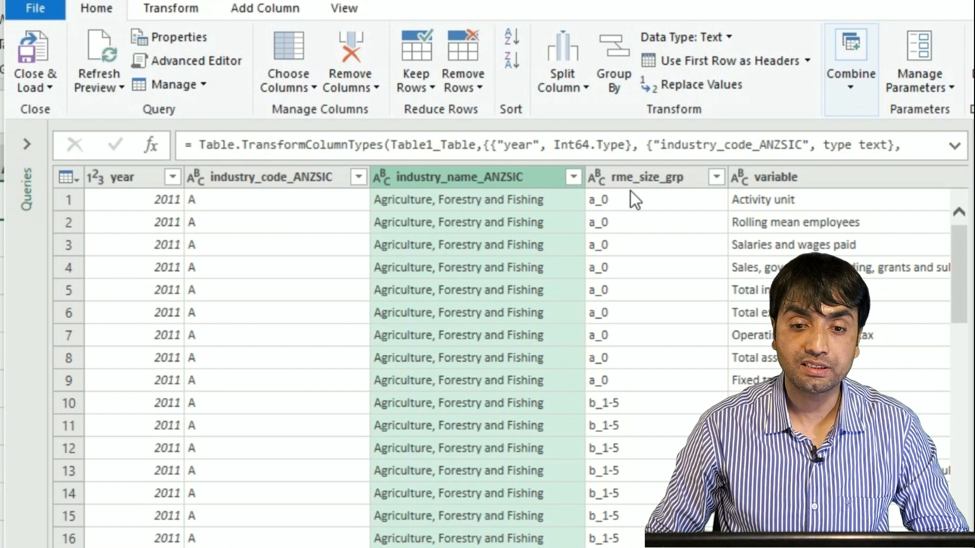
{"action": "left_click", "coordinate": [647, 179]}
{"action": "left_click", "coordinate": [778, 181]}
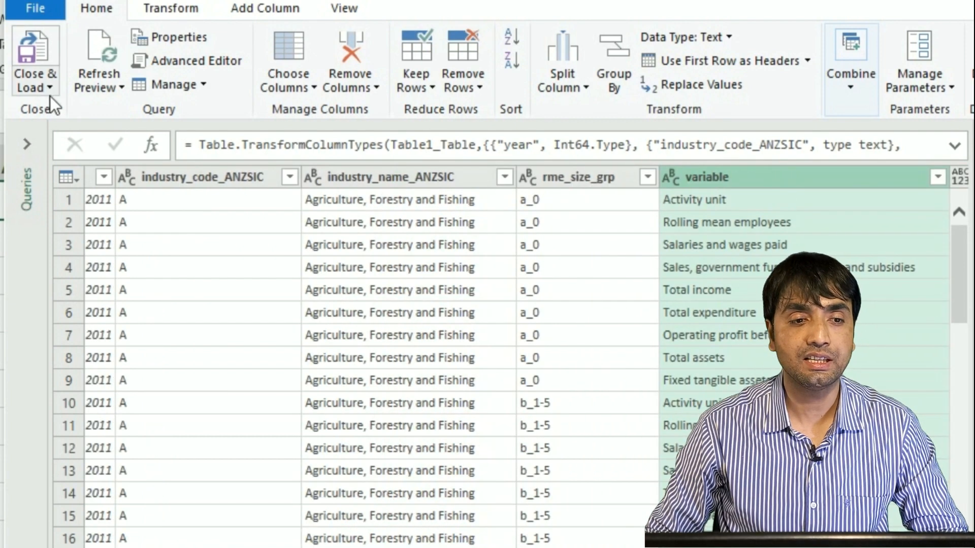